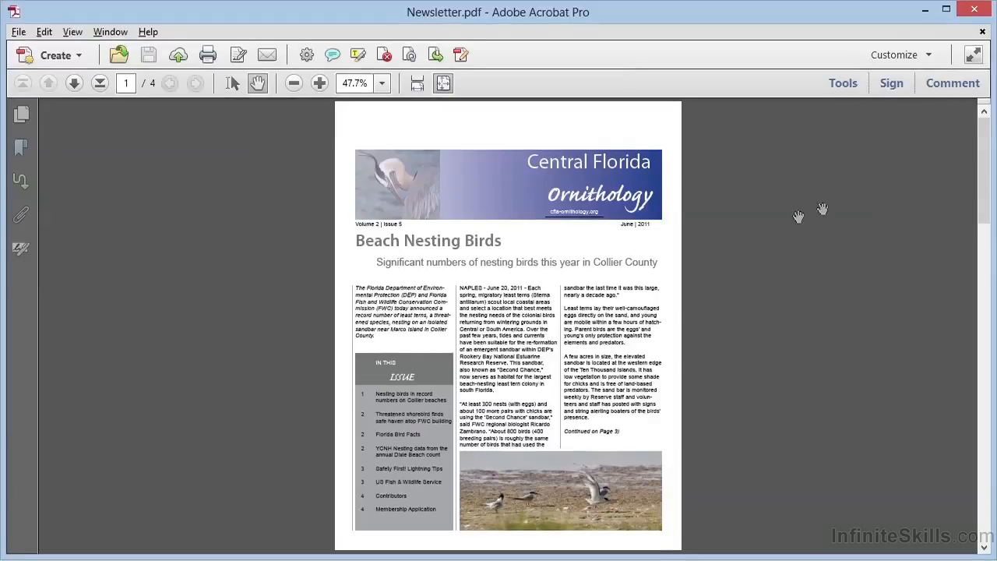
Step: Start an email-based review from the Comment review options, with Newsletter.pdf as the file to send
{"action": "left_click", "coordinate": [946, 82]}
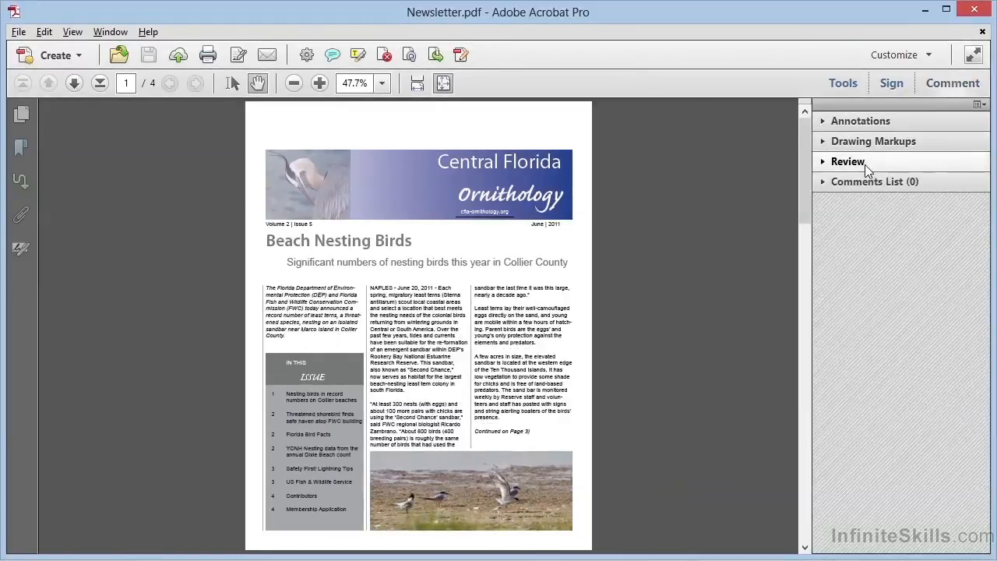
{"action": "left_click", "coordinate": [864, 165]}
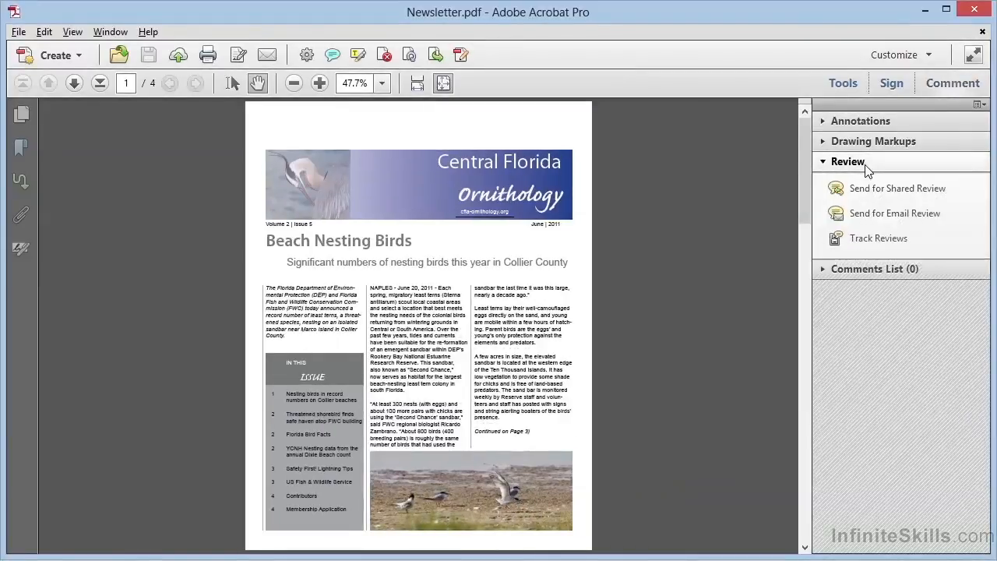
{"action": "left_click", "coordinate": [890, 218]}
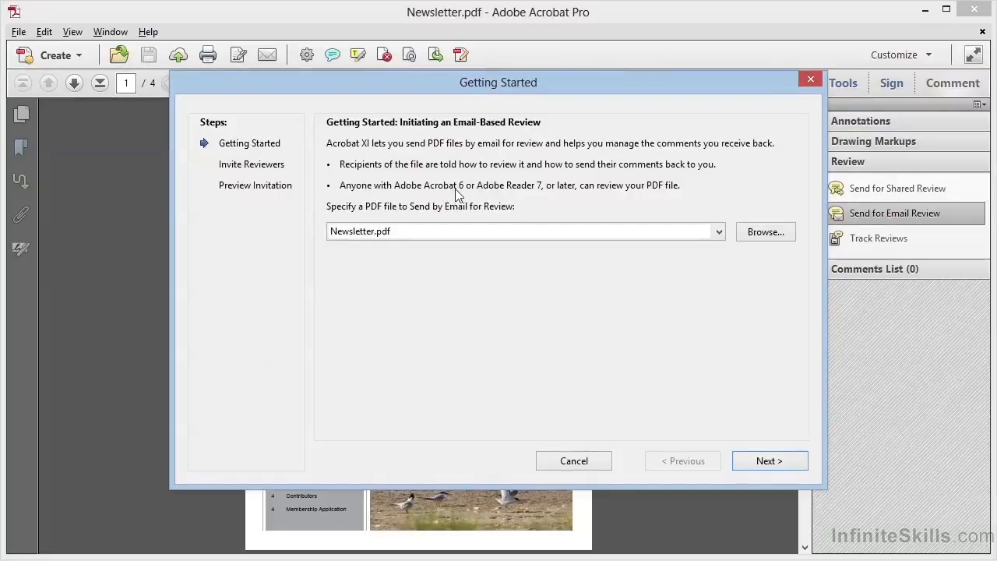
{"action": "left_click", "coordinate": [470, 231]}
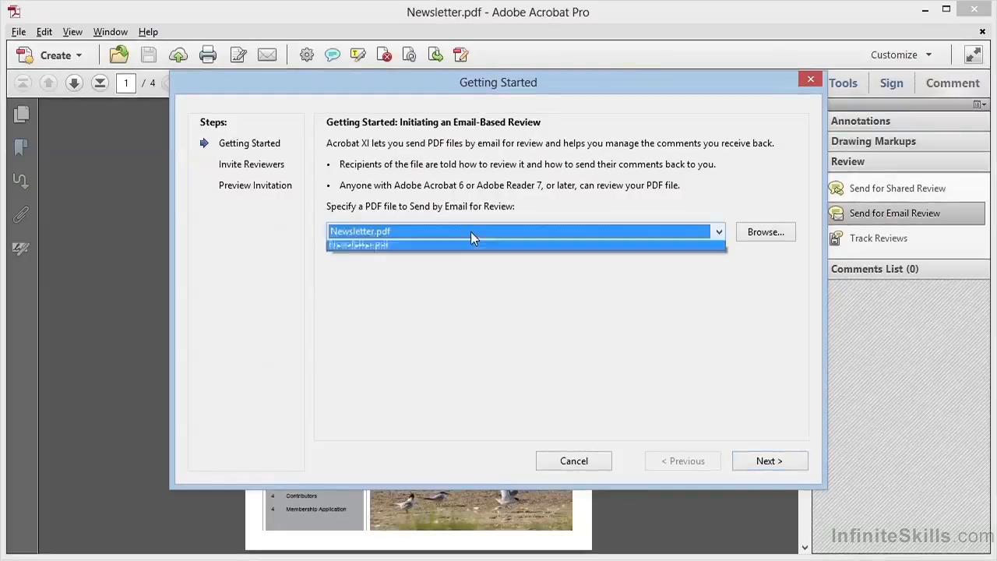
{"action": "left_click", "coordinate": [465, 237]}
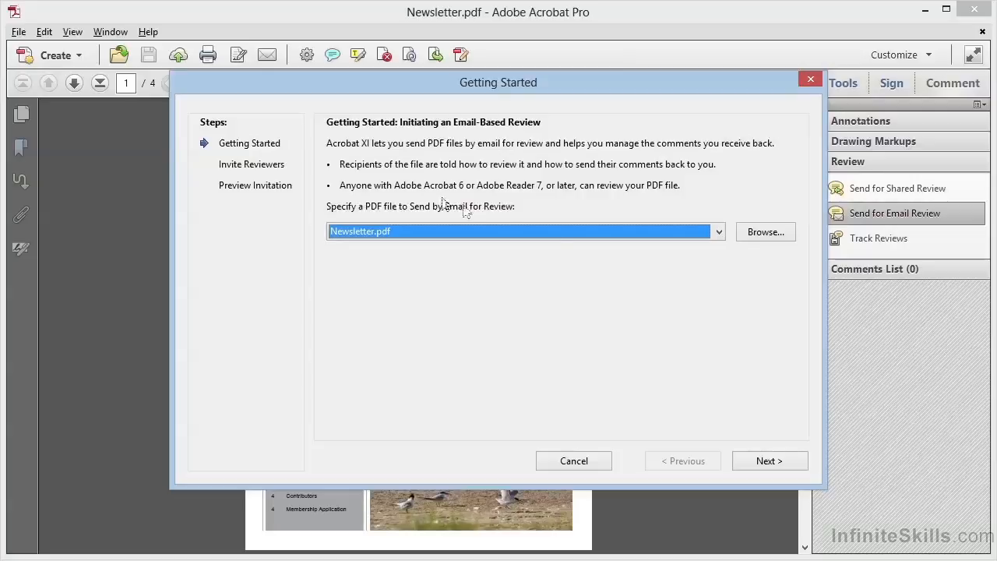
Step: Invite the reviewers by pasting their email addresses into the invitation list and continue to the invitation preview
{"action": "left_click", "coordinate": [749, 465]}
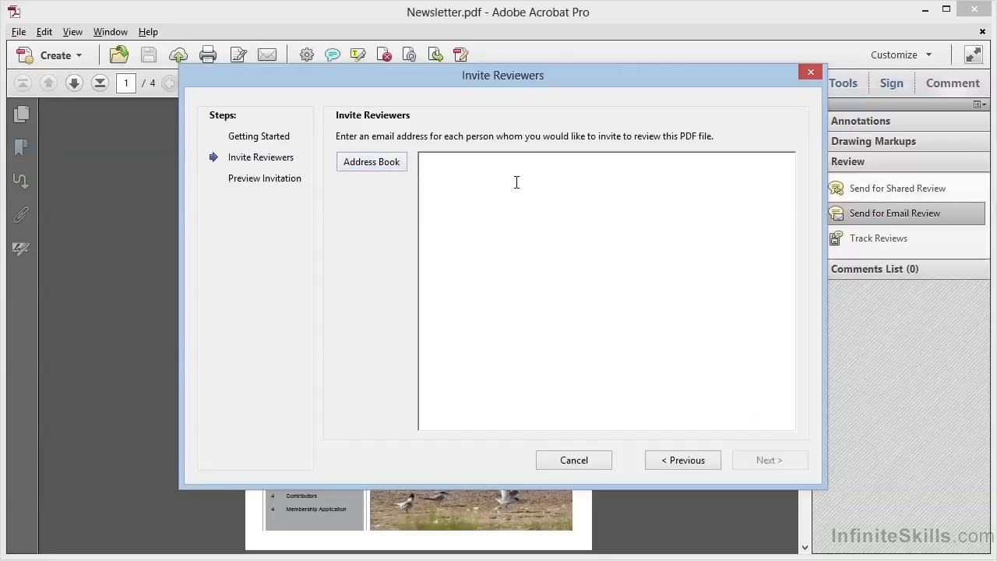
{"action": "key", "text": "ctrl+v"}
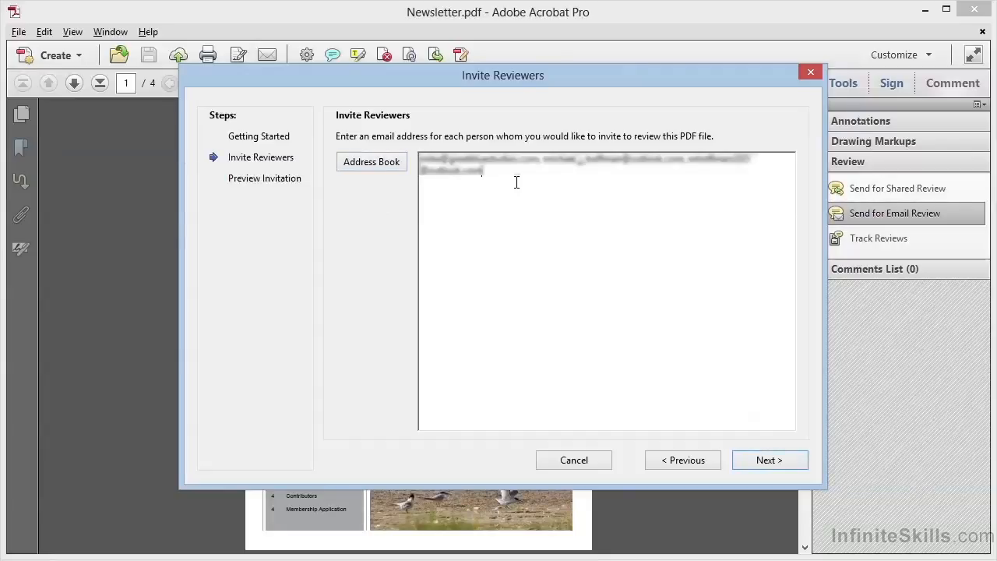
{"action": "left_click", "coordinate": [768, 461]}
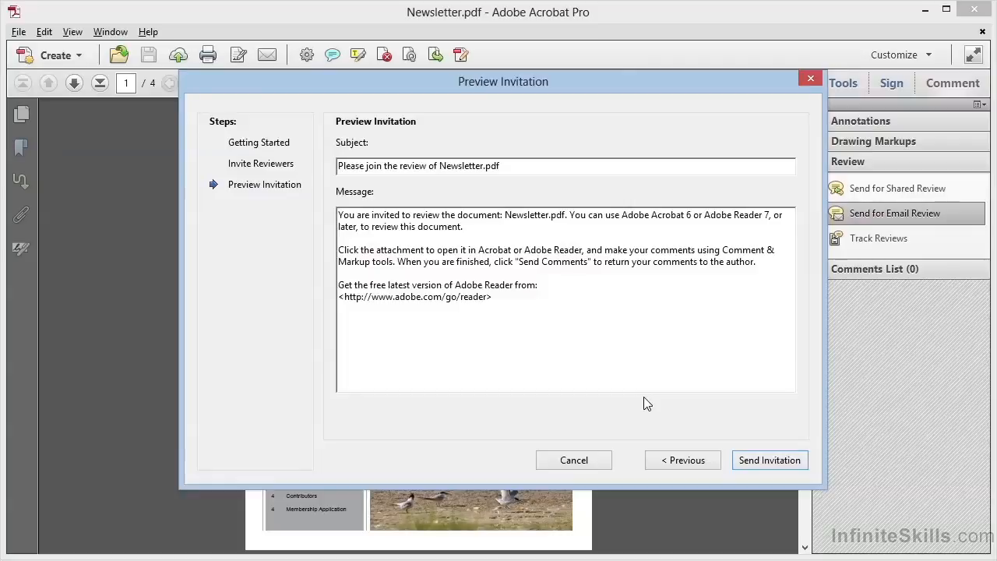
Step: Keep the default invitation message and send it through the default email application, Microsoft Outlook
{"action": "left_click_drag", "start_coordinate": [499, 299], "coordinate": [334, 196]}
{"action": "left_click", "coordinate": [443, 312]}
{"action": "left_click", "coordinate": [778, 463]}
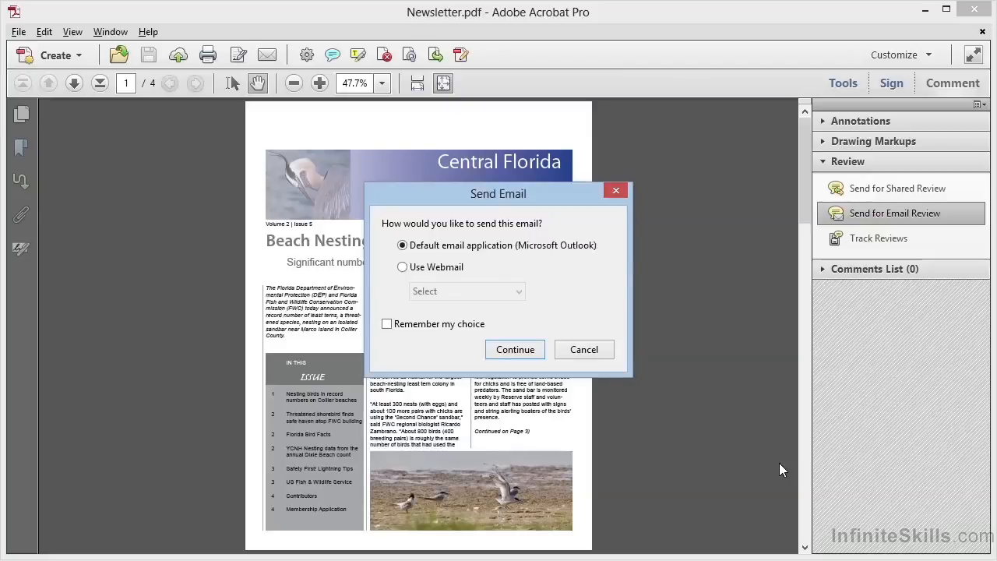
{"action": "left_click", "coordinate": [517, 347]}
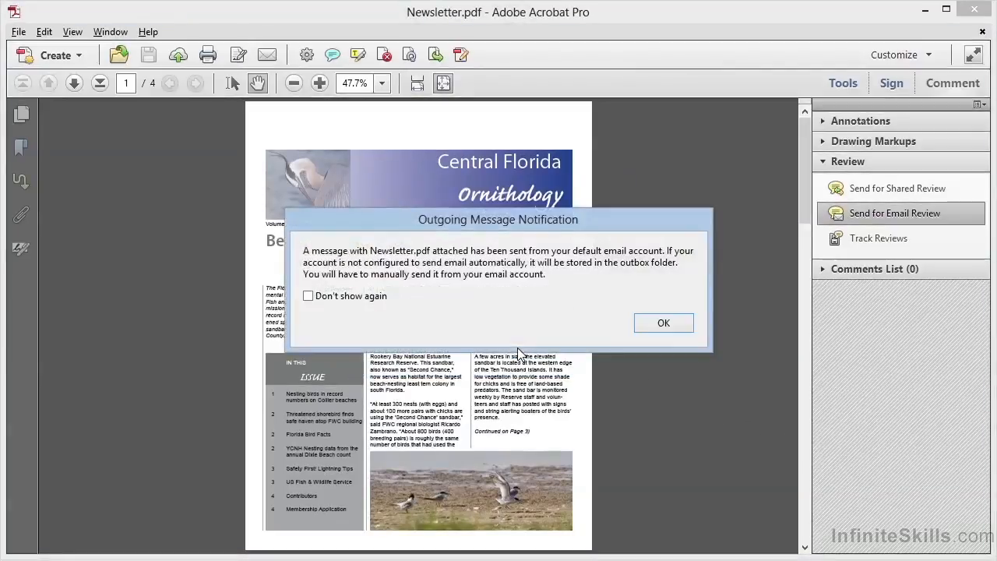
{"action": "left_click", "coordinate": [663, 323]}
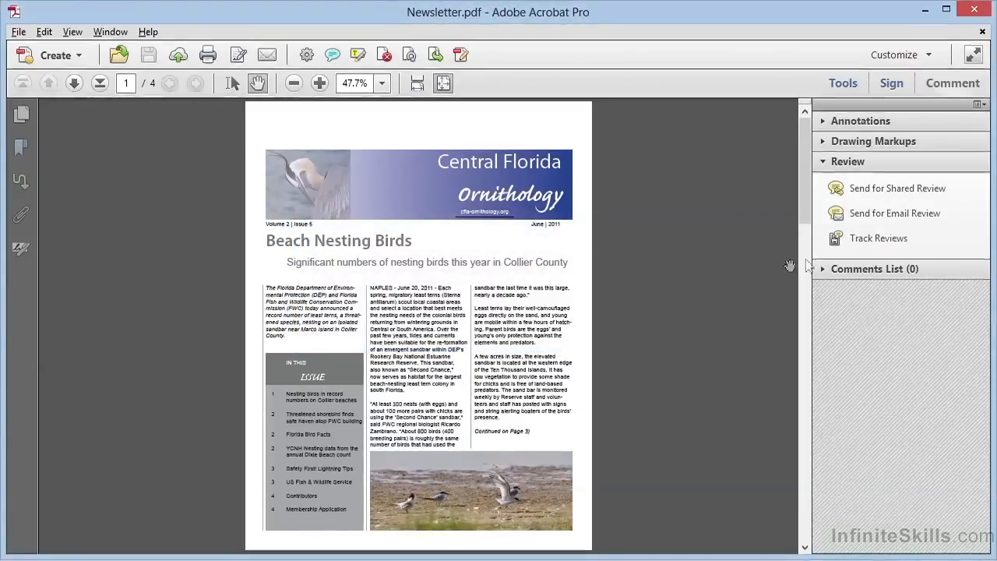
Step: Examine the sent Newsletter review's status and reviewer list in the Tracker, and close the Tracker
{"action": "left_click", "coordinate": [875, 246]}
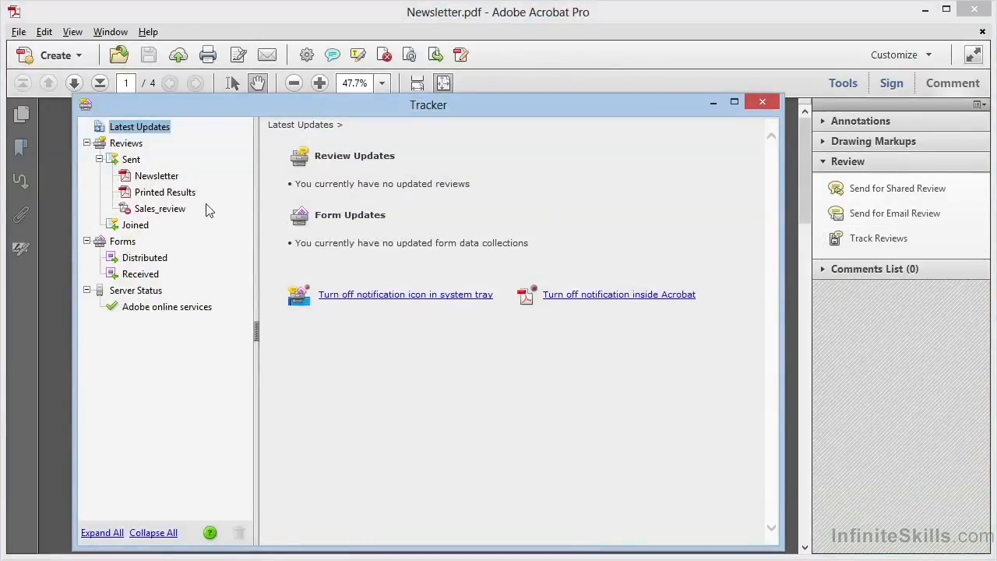
{"action": "left_click", "coordinate": [168, 179]}
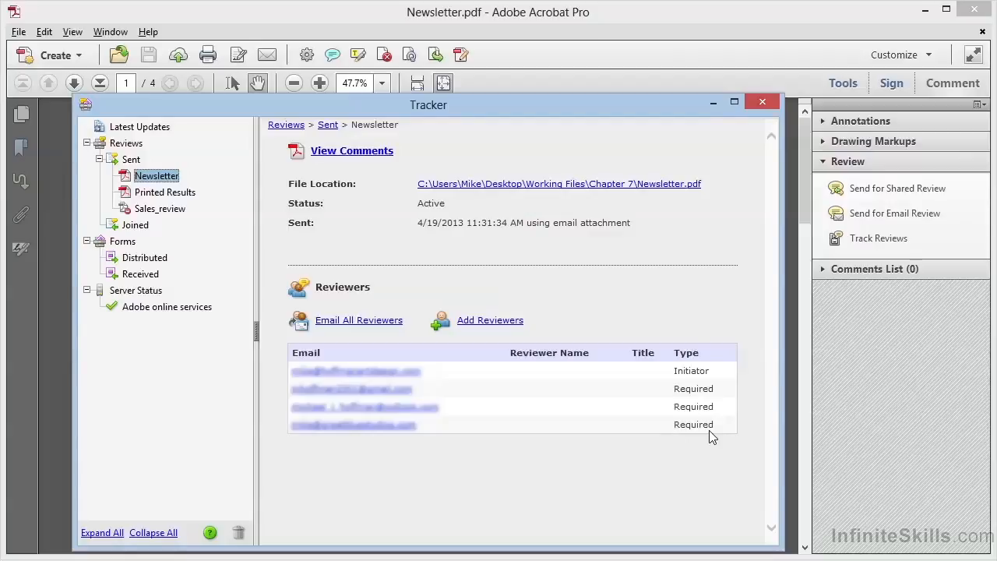
{"action": "left_click", "coordinate": [760, 104]}
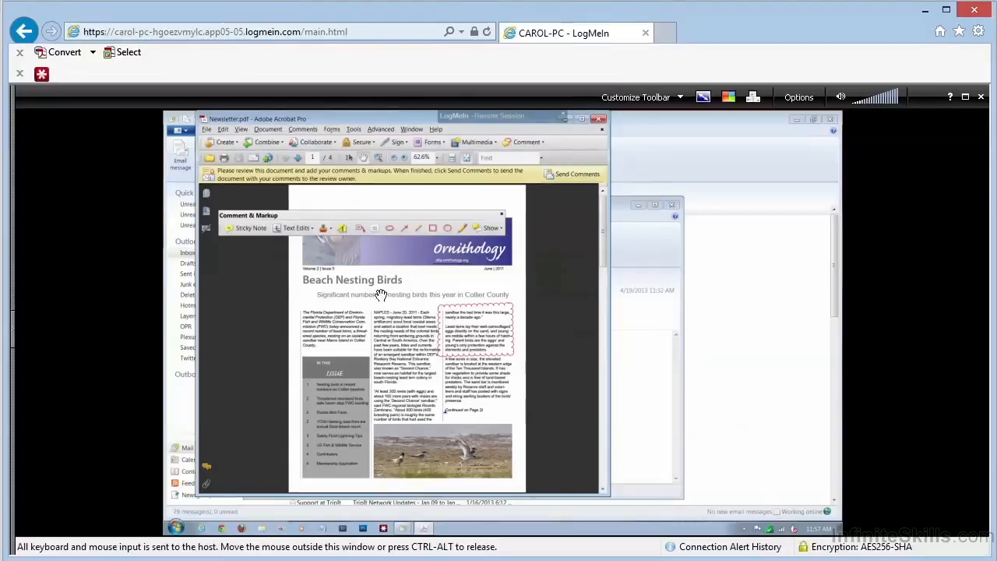
Step: In the LogMeIn remote session, send the comments on Newsletter.pdf back to the review owner
{"action": "left_click", "coordinate": [573, 175]}
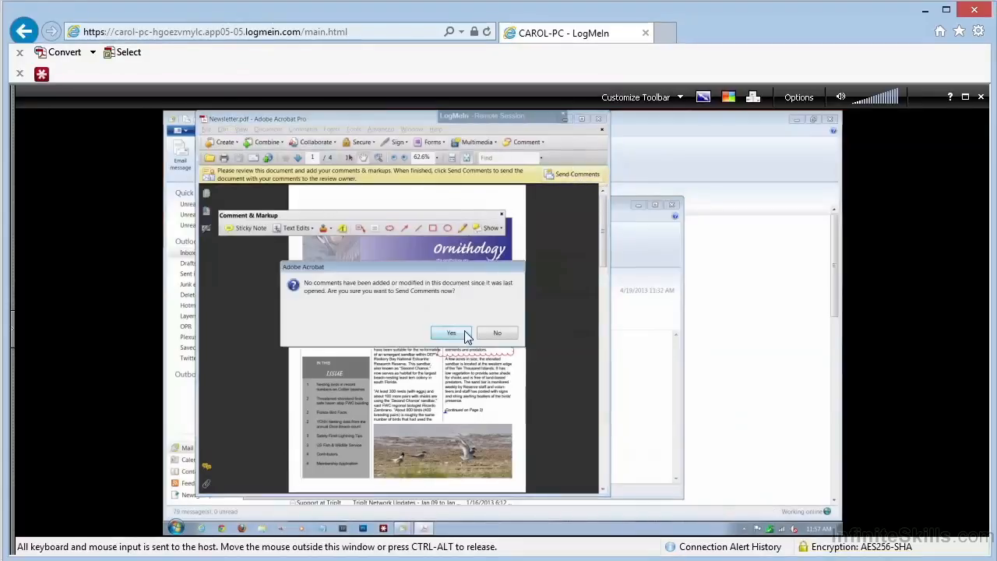
{"action": "left_click", "coordinate": [452, 333]}
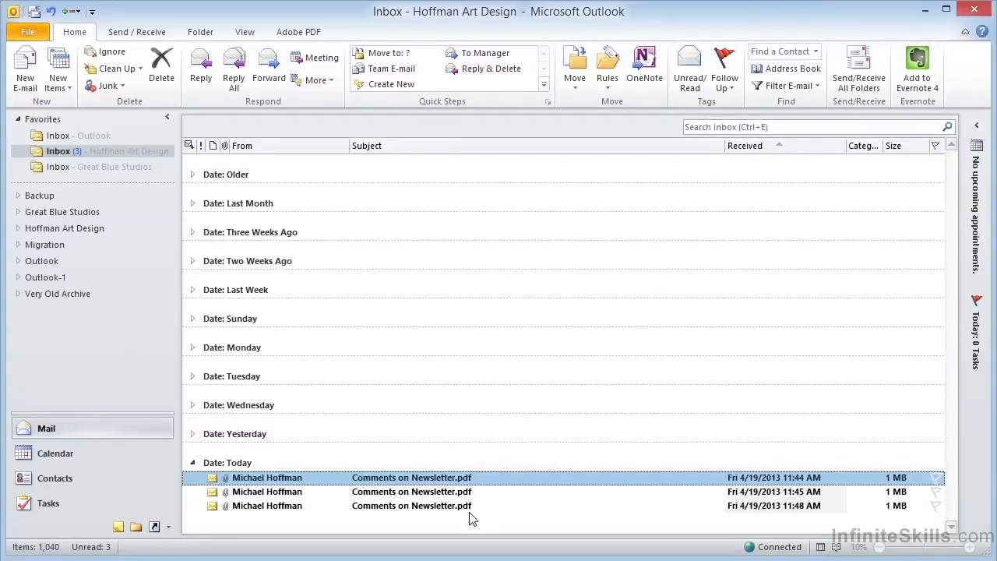
Step: In Outlook, open the PDF attached to the 11:44 AM comments email, enable all features and merge its comments into the tracked Newsletter.pdf
{"action": "double_click", "coordinate": [503, 479]}
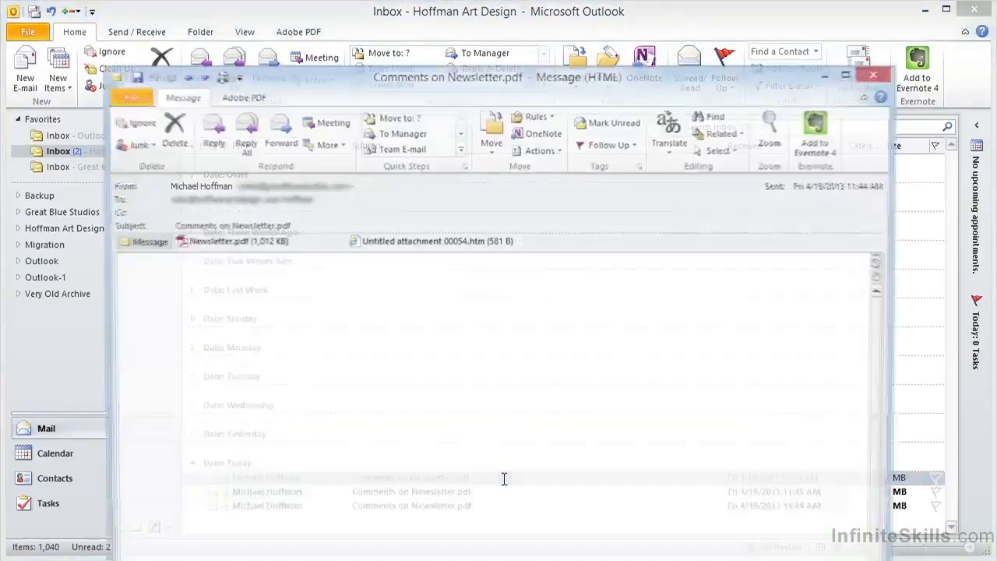
{"action": "left_click", "coordinate": [275, 246]}
{"action": "double_click", "coordinate": [275, 245]}
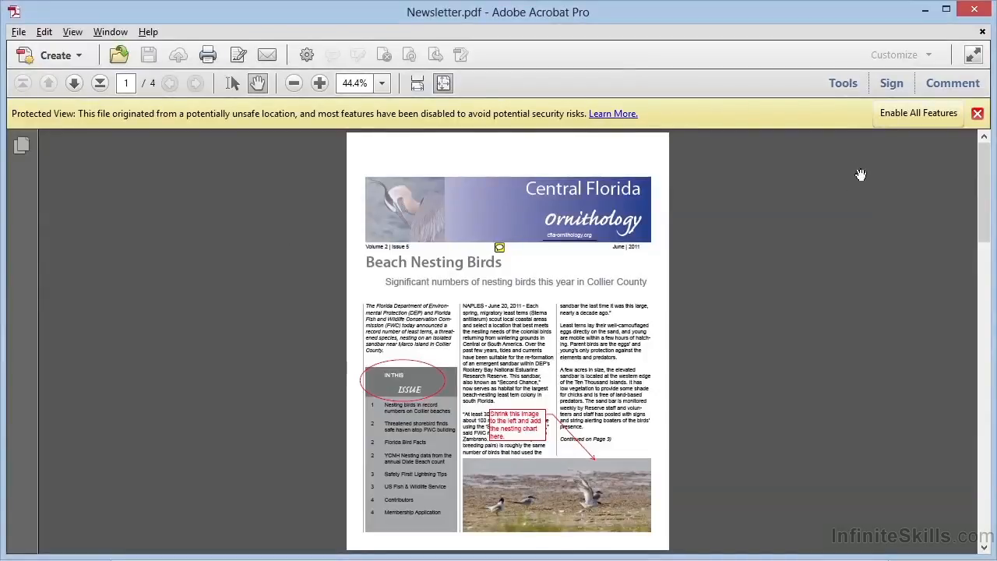
{"action": "left_click", "coordinate": [905, 115]}
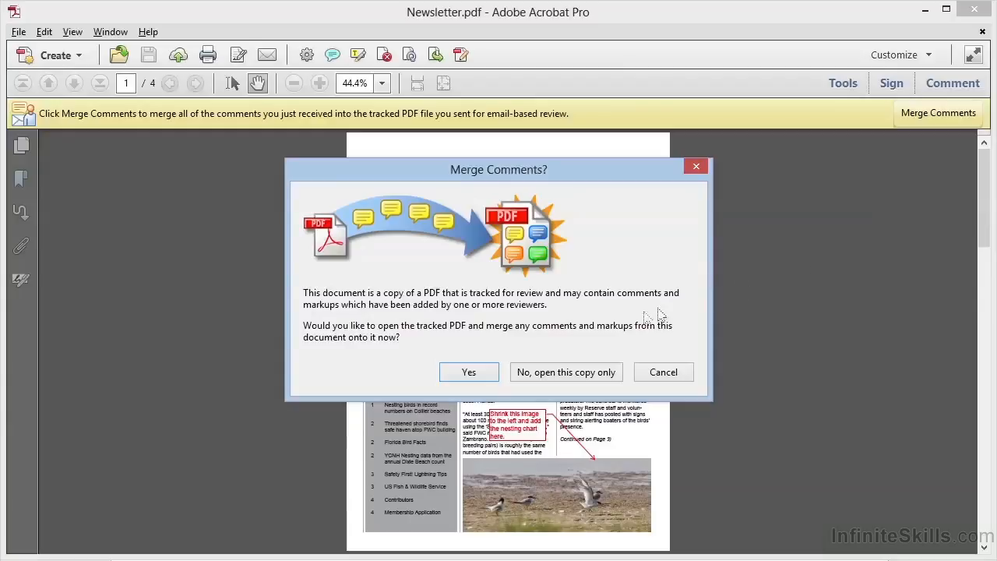
{"action": "left_click", "coordinate": [492, 373]}
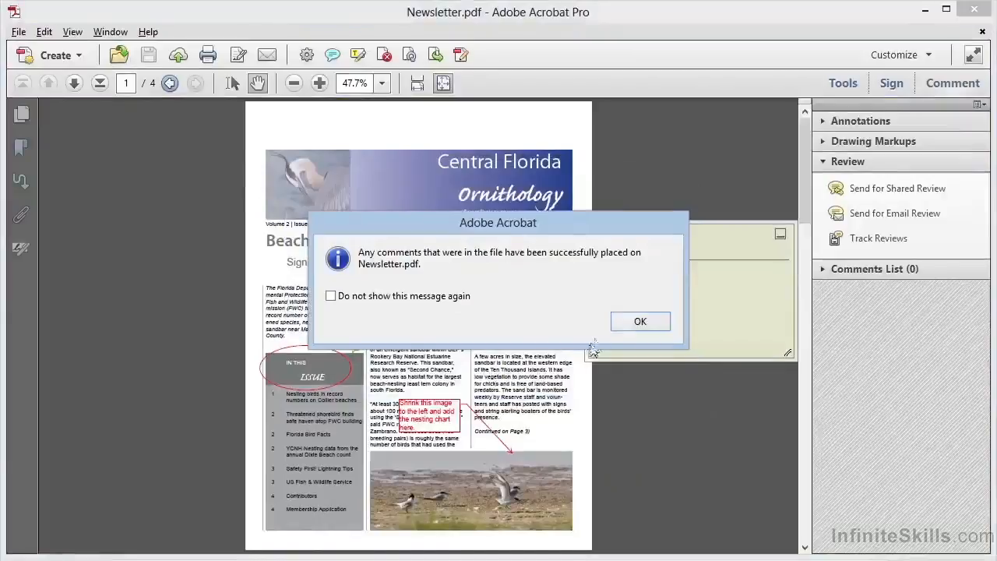
{"action": "left_click", "coordinate": [637, 322]}
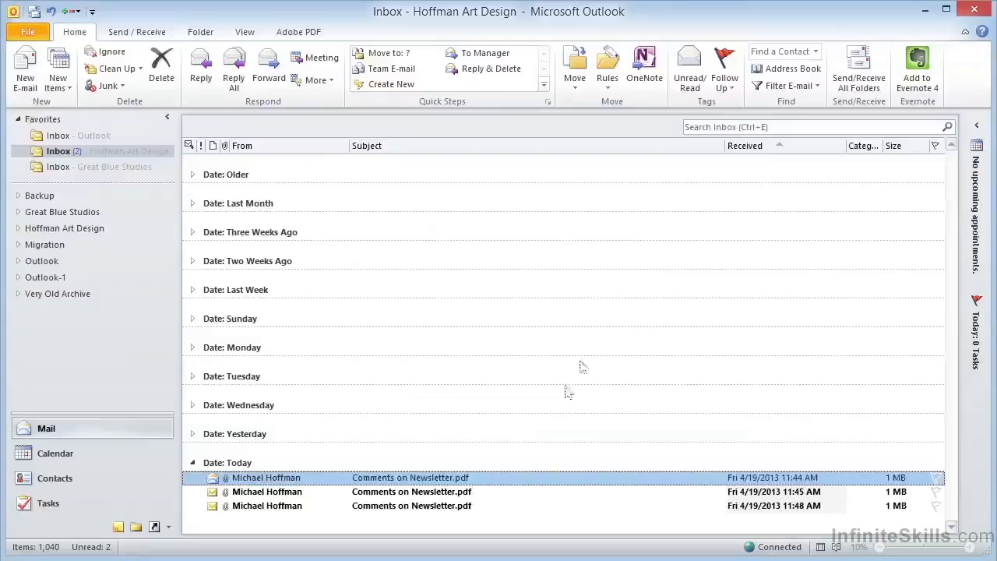
Step: Open the PDF attached to the 11:45 AM comments email in Outlook, enable all features and merge its comments into the tracked file
{"action": "double_click", "coordinate": [478, 497]}
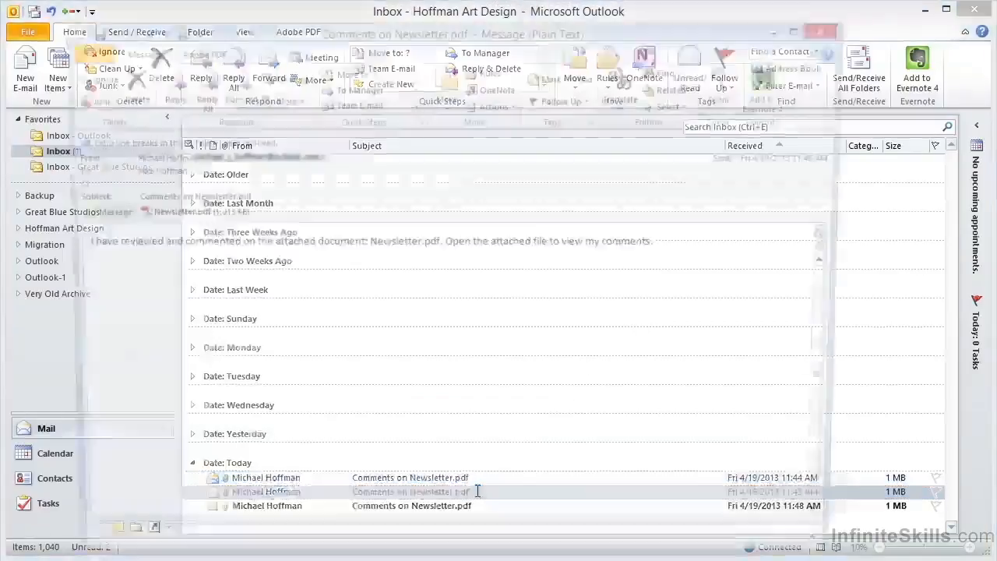
{"action": "double_click", "coordinate": [171, 213]}
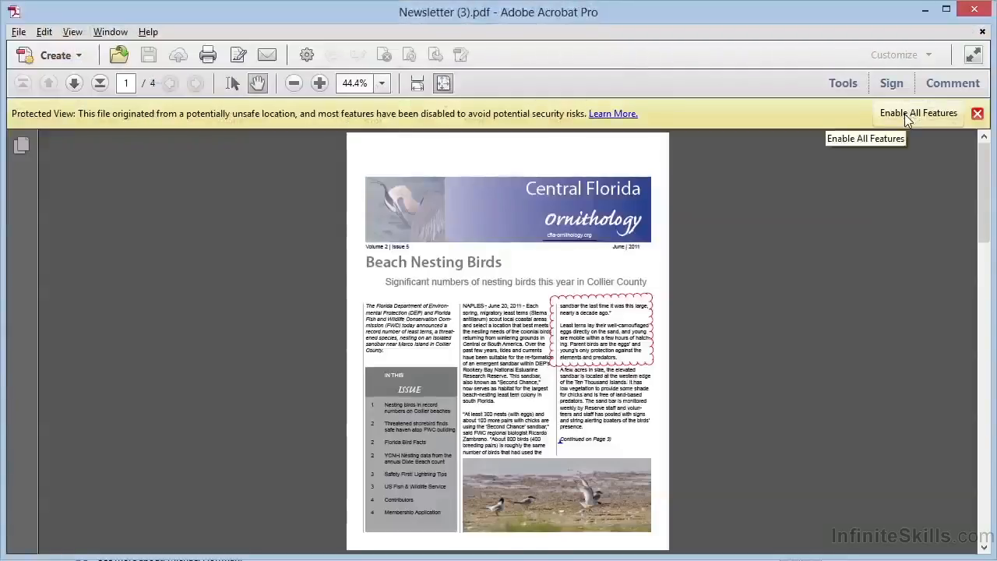
{"action": "left_click", "coordinate": [904, 114]}
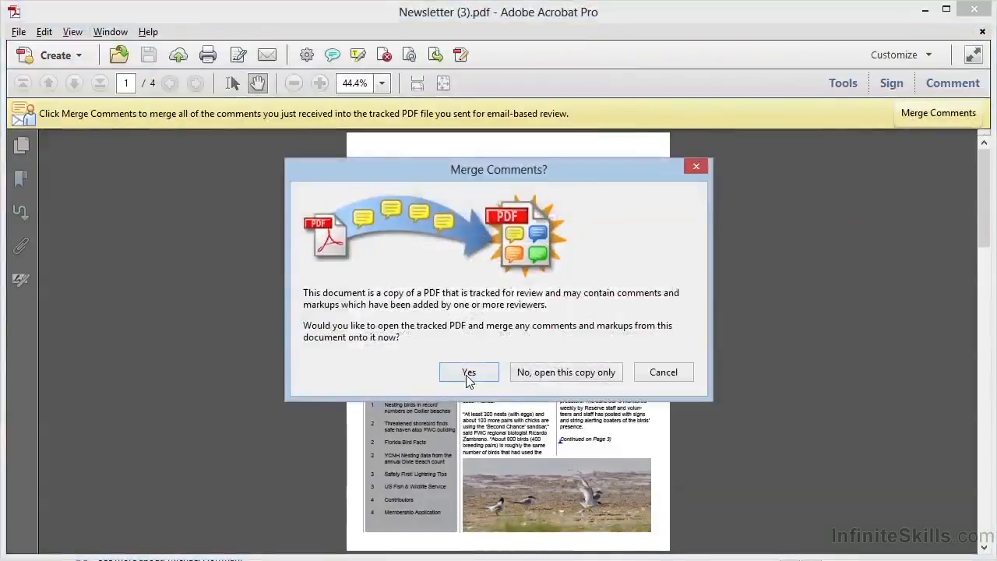
{"action": "left_click", "coordinate": [468, 373]}
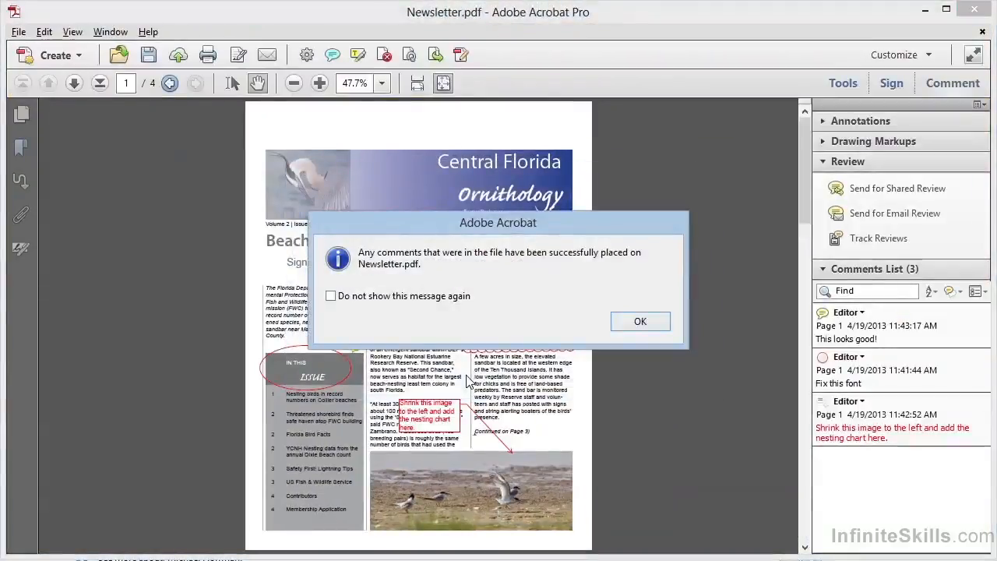
{"action": "left_click", "coordinate": [641, 321]}
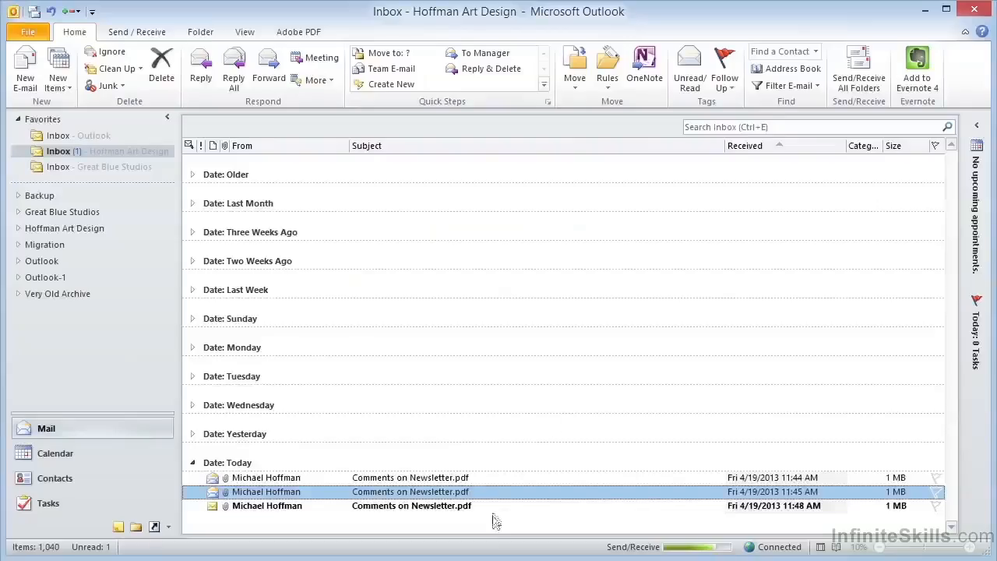
Step: Open the PDF attached to the 11:48 AM comments email in Outlook, enable all features and merge its comments into the tracked newsletter
{"action": "double_click", "coordinate": [491, 506]}
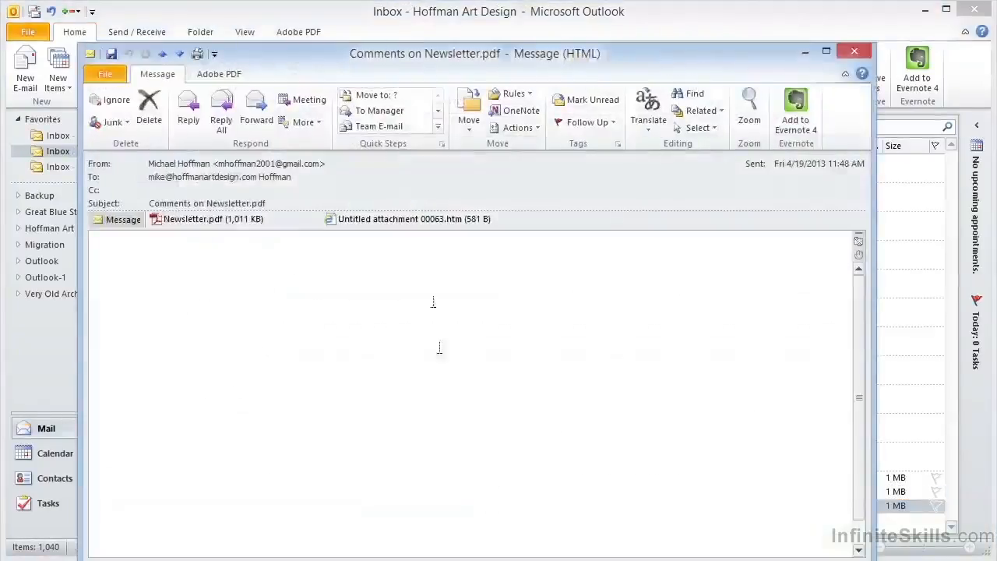
{"action": "double_click", "coordinate": [251, 221]}
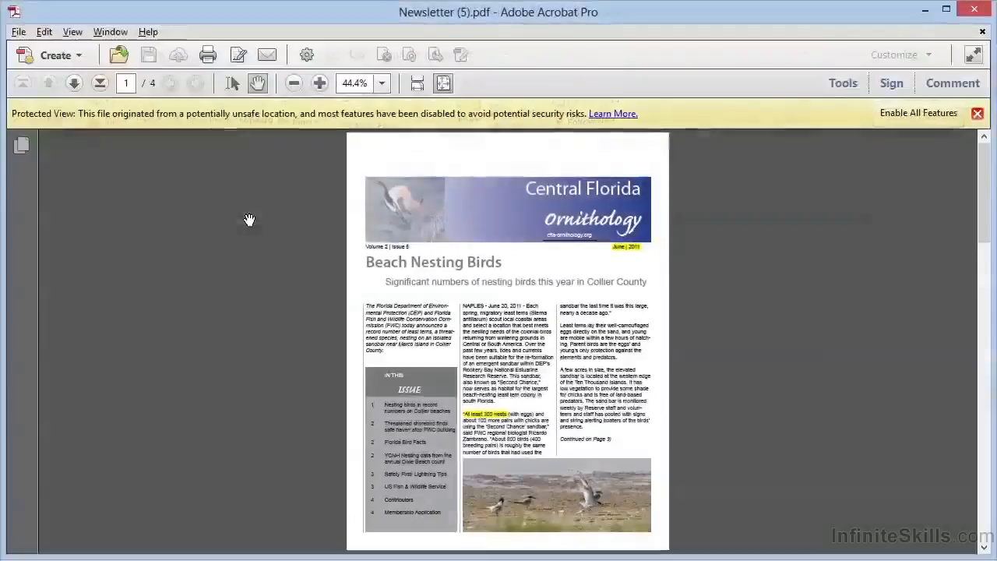
{"action": "left_click", "coordinate": [901, 114]}
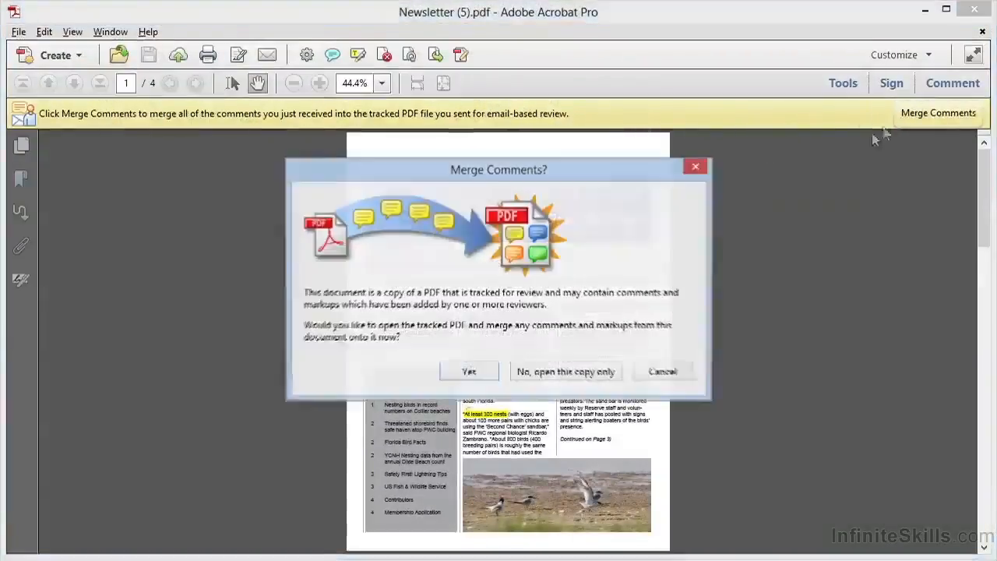
{"action": "left_click", "coordinate": [470, 372]}
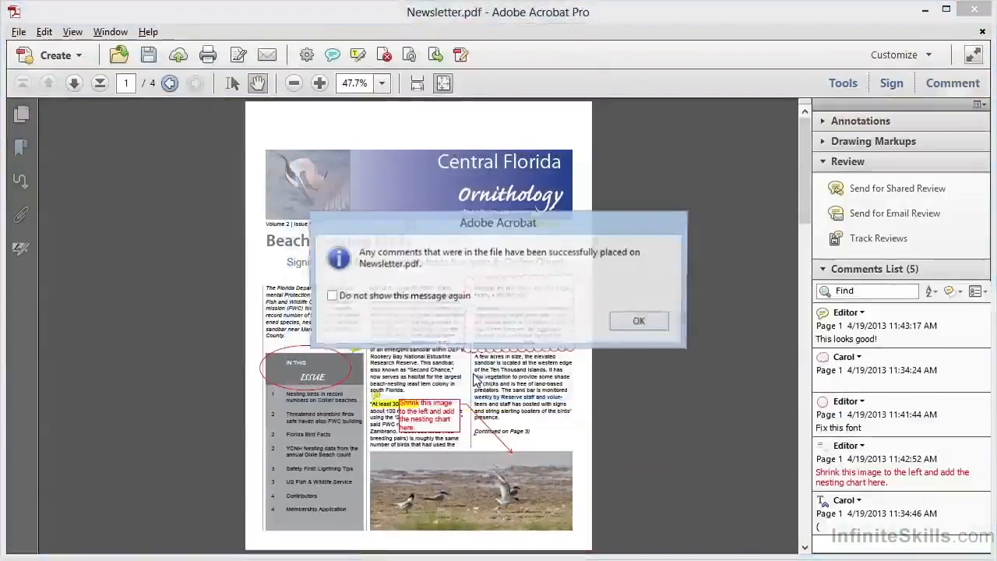
{"action": "left_click", "coordinate": [640, 321]}
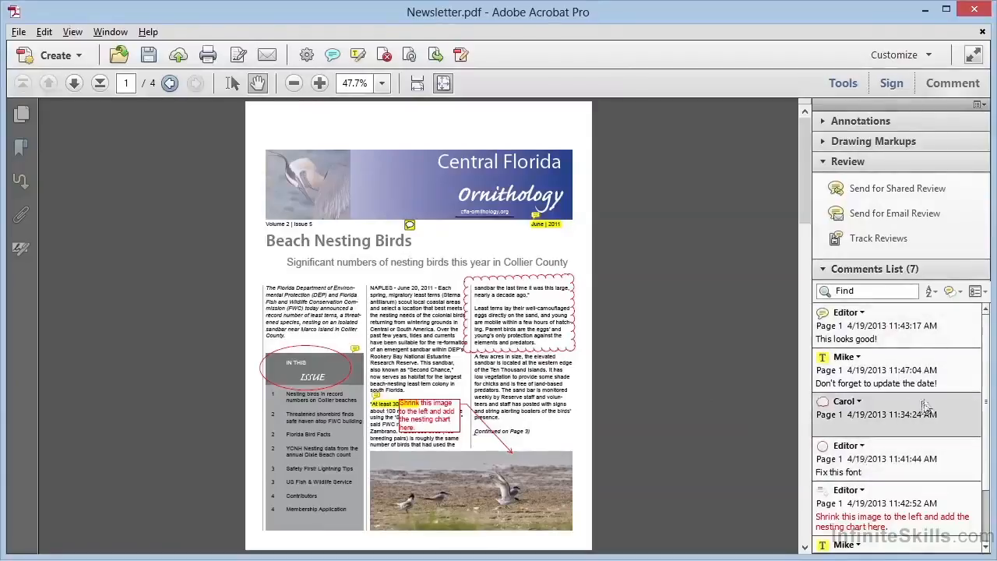
Step: Browse the merged comments and search the comments list by one reviewer's first name
{"action": "left_click_drag", "start_coordinate": [985, 362], "coordinate": [984, 386]}
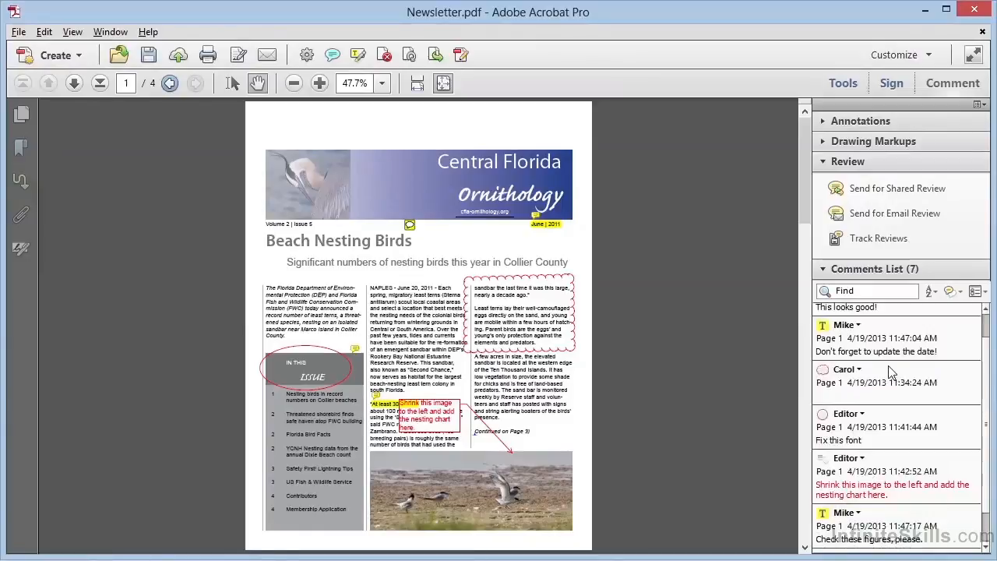
{"action": "left_click", "coordinate": [877, 292]}
{"action": "type", "text": "carol"}
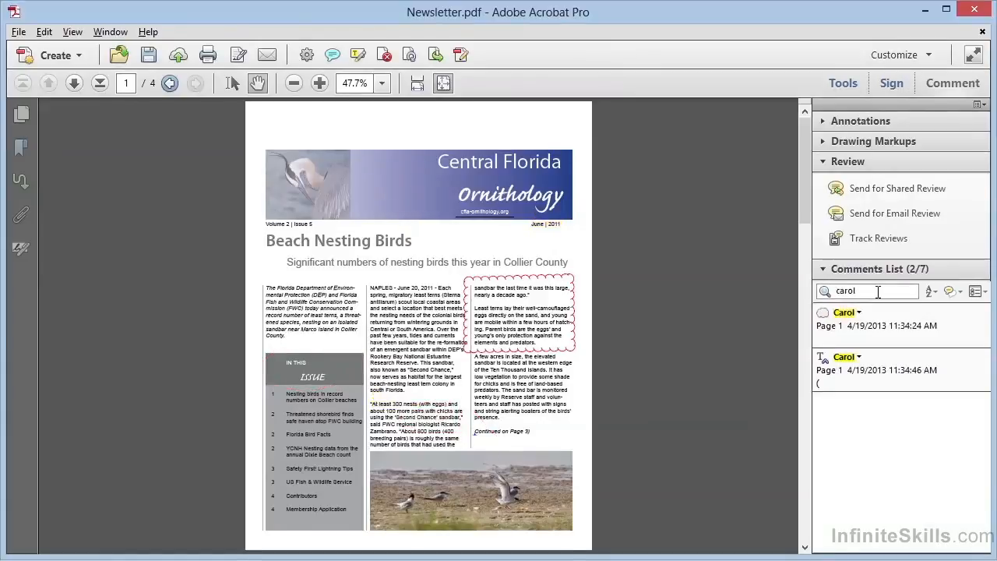
{"action": "key", "text": "BackSpace"}
{"action": "key", "text": "BackSpace"}
{"action": "key", "text": "BackSpace"}
{"action": "key", "text": "BackSpace"}
{"action": "key", "text": "BackSpace"}
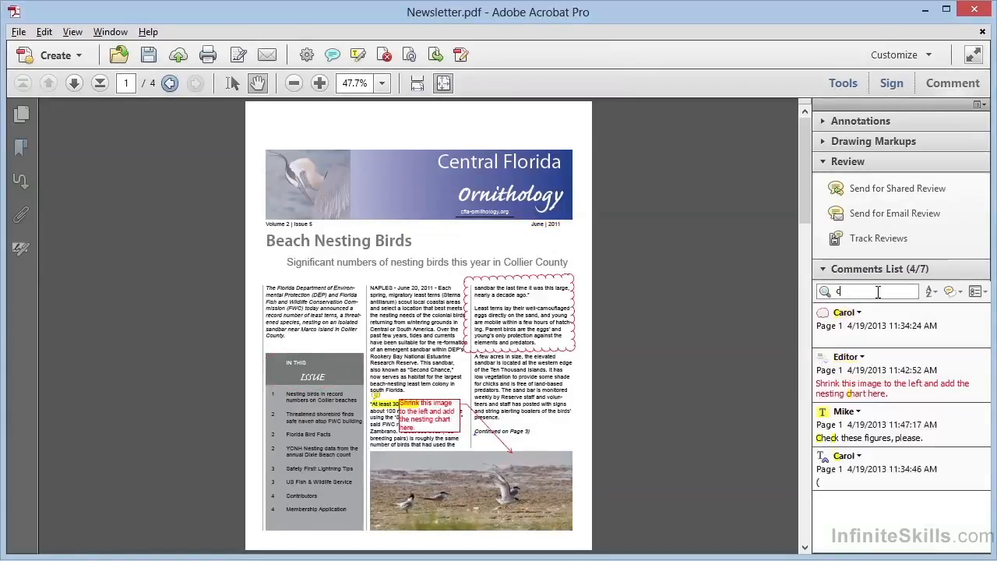
Step: Search the comments list for "editor" and clear the search to list all comments again
{"action": "type", "text": "editor"}
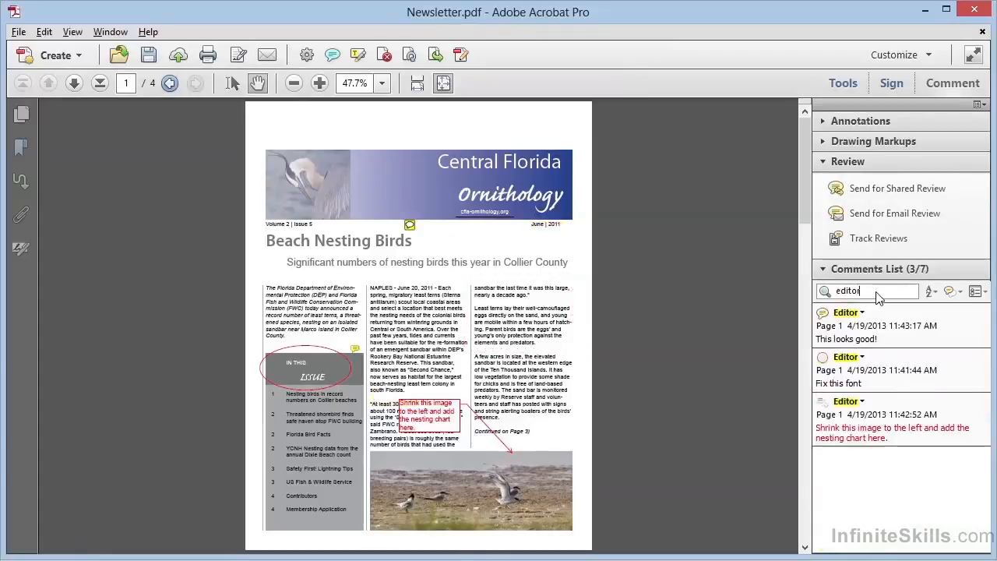
{"action": "key", "text": "BackSpace"}
{"action": "key", "text": "BackSpace"}
{"action": "key", "text": "BackSpace"}
{"action": "key", "text": "BackSpace"}
{"action": "key", "text": "BackSpace"}
{"action": "key", "text": "BackSpace"}
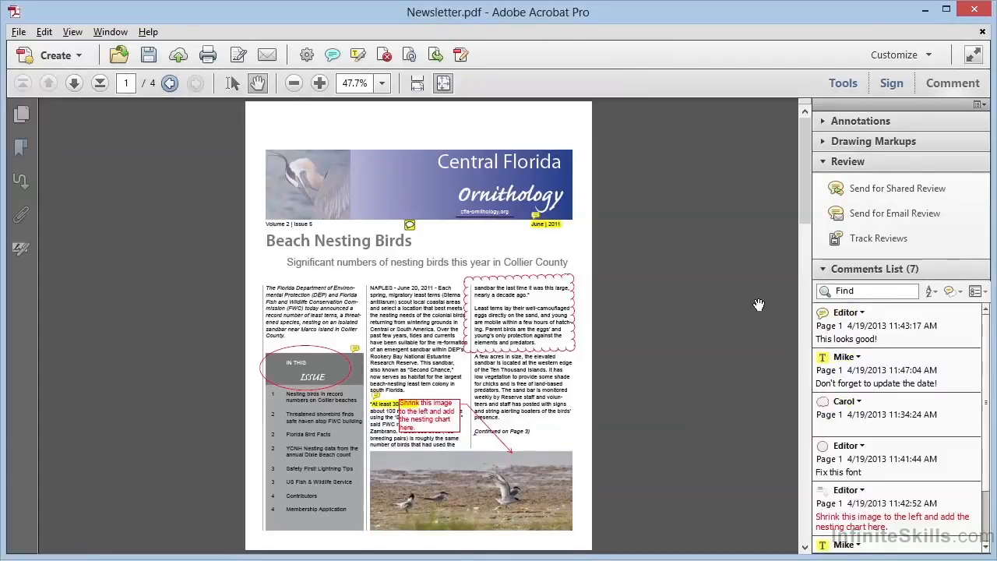